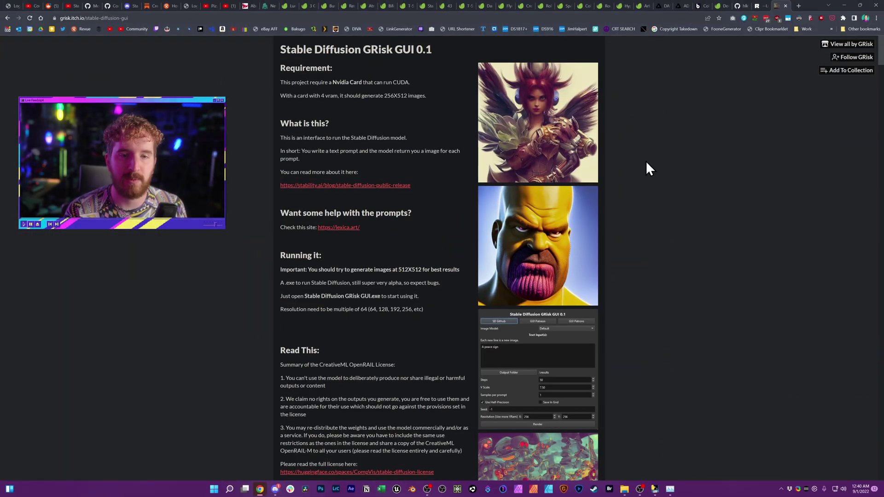
- Download Stable Diffusion GRisk GUI.rar (3.21 GB) from itch.io and open it in 7-Zip
ctrl+scroll(638, 196, up, 2)
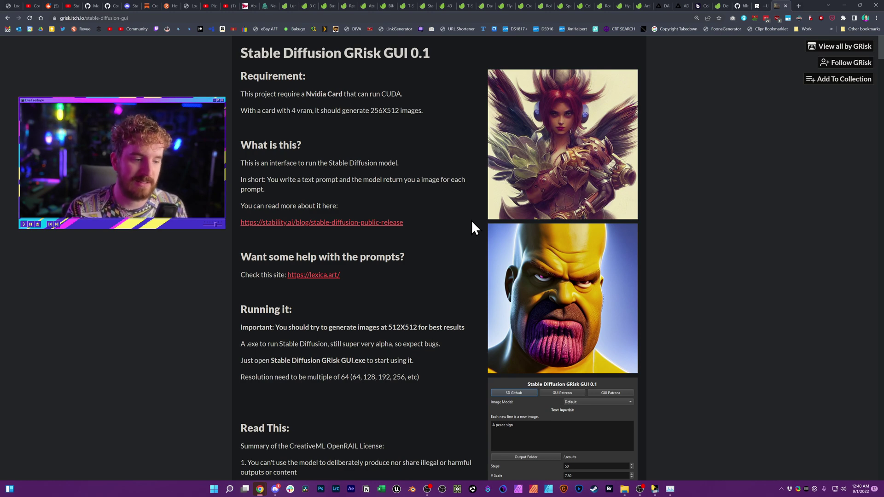
scroll(488, 244, down, 3)
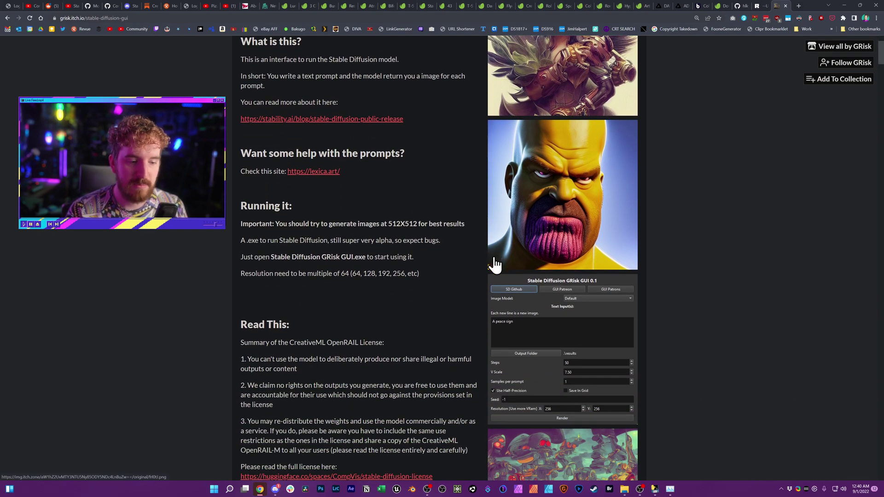
scroll(496, 262, down, 8)
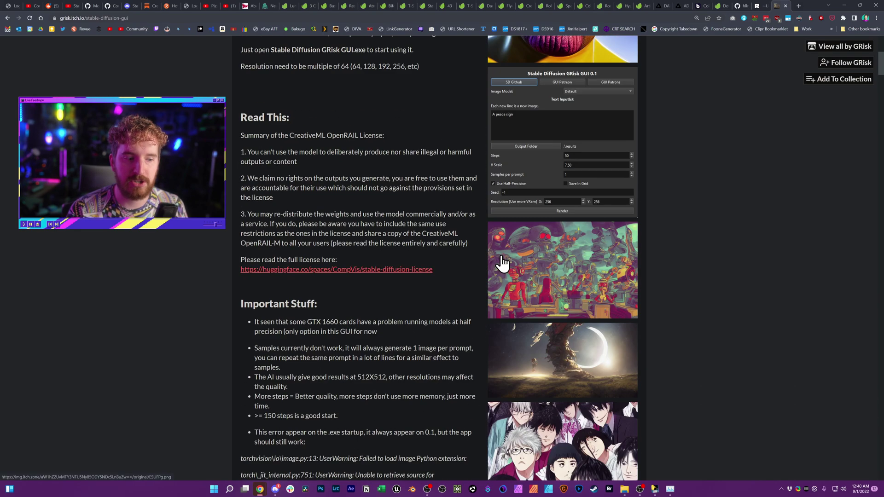
scroll(501, 263, down, 2)
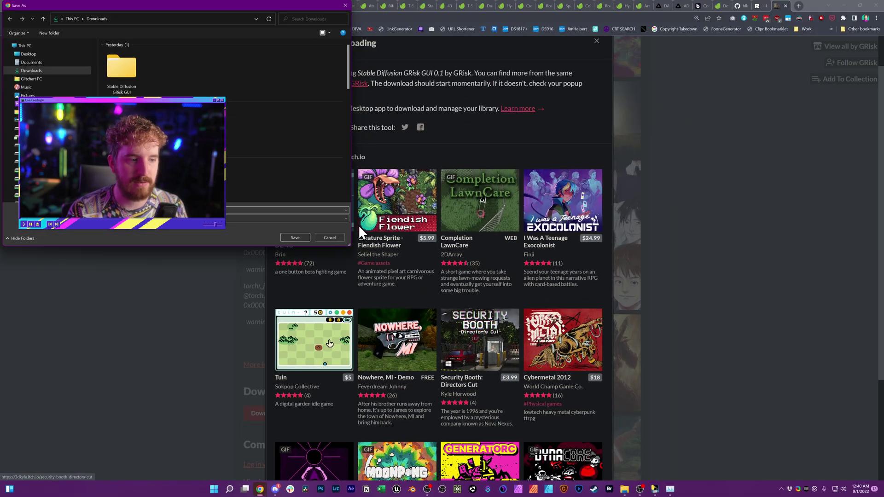
click(330, 236)
double_click(519, 393)
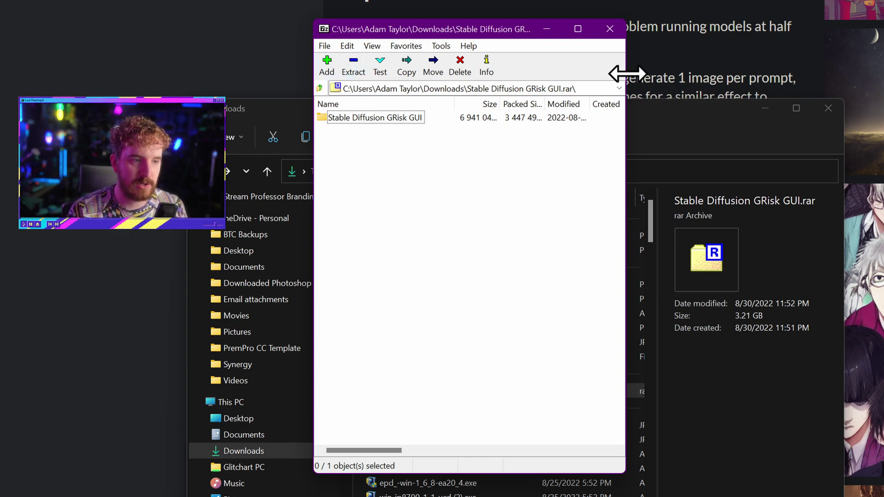
- Close 7-Zip and launch Stable Diffusion GRisk GUI.exe from its extracted folder
click(610, 29)
double_click(428, 319)
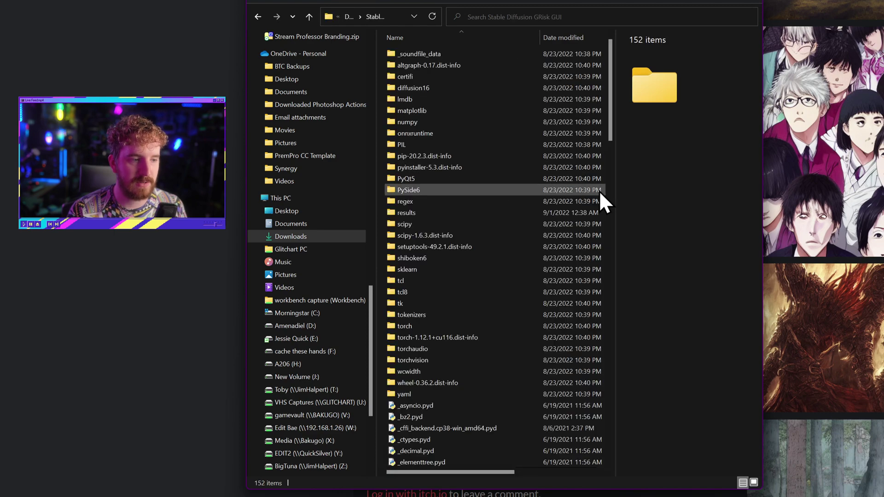
scroll(523, 280, down, 20)
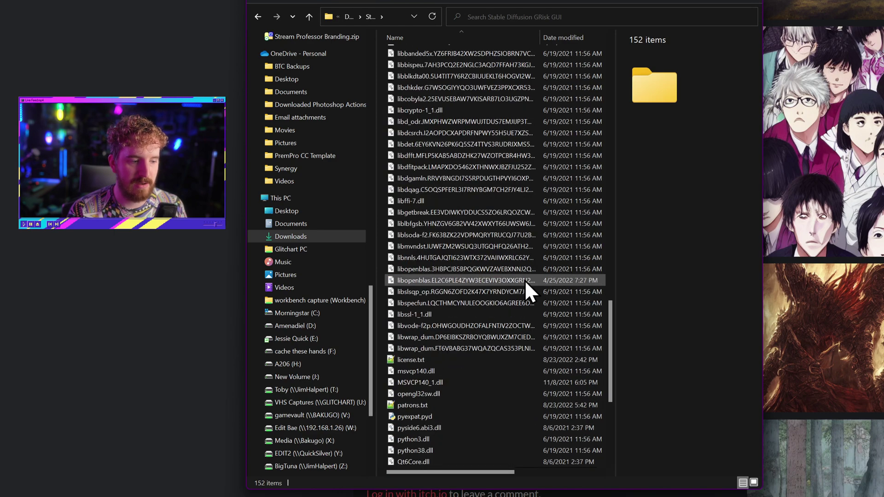
scroll(516, 272, down, 20)
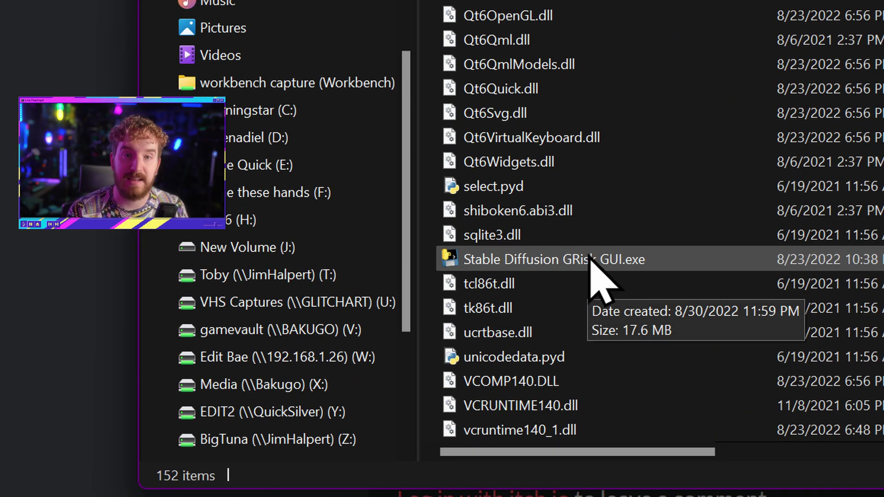
double_click(591, 257)
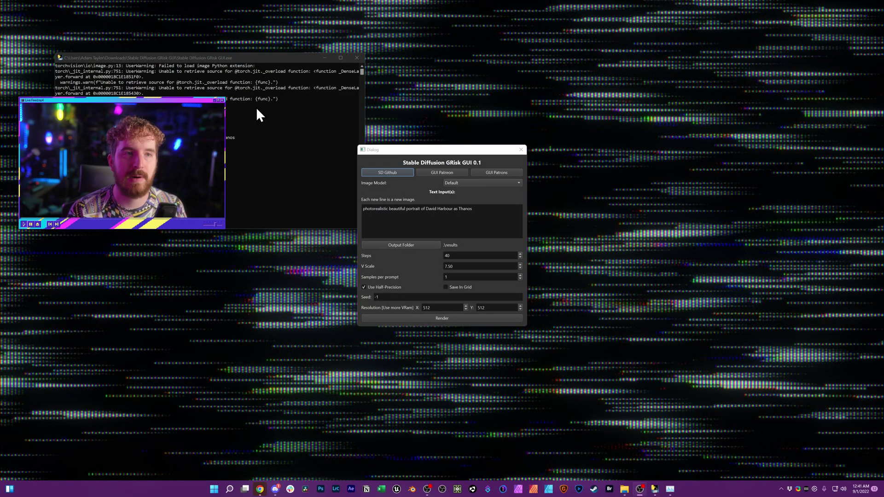
- Check the Image Model dropdown choices, leaving the Default model selected
click(438, 156)
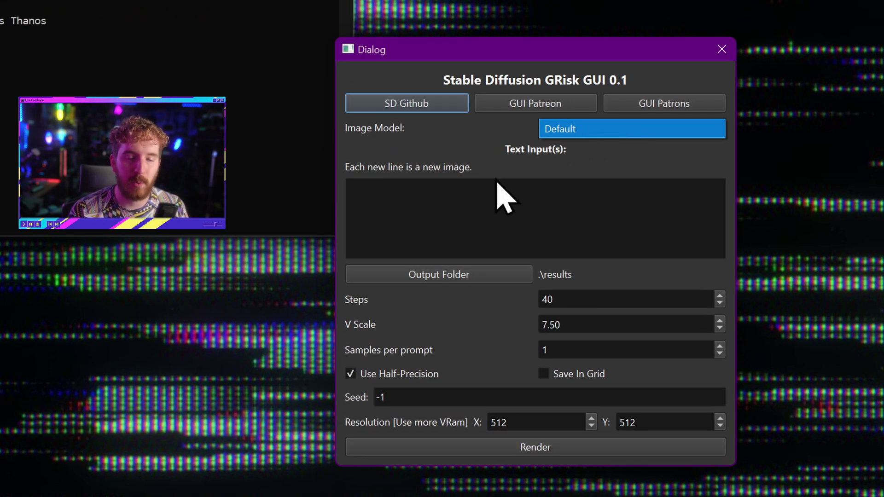
click(614, 129)
click(612, 119)
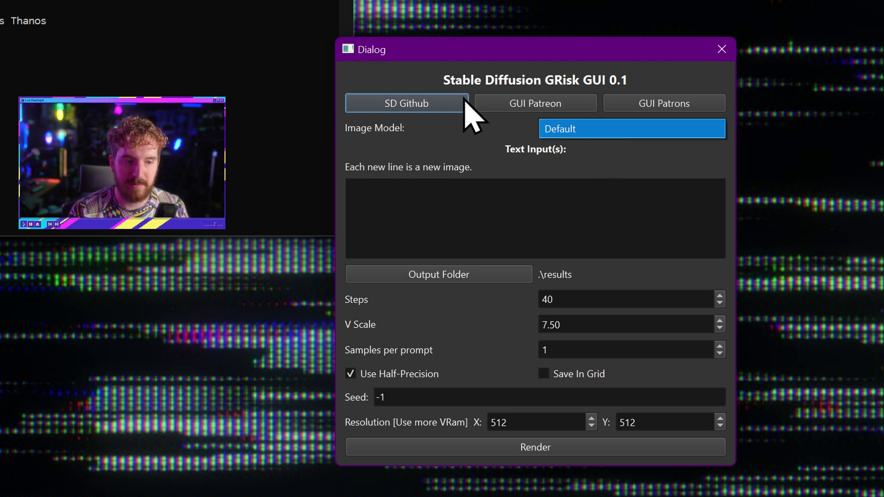
click(620, 162)
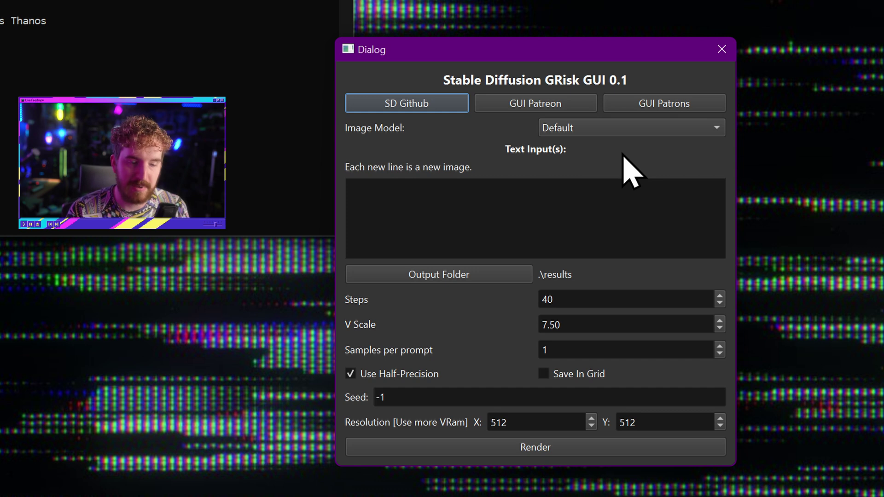
- Type test text into the Text Input box, then clear it
click(596, 215)
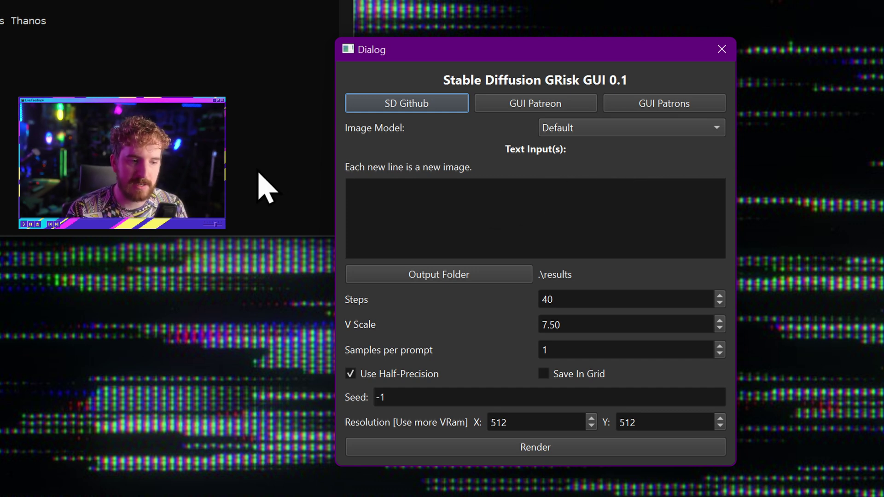
text(fdhbfcgb)
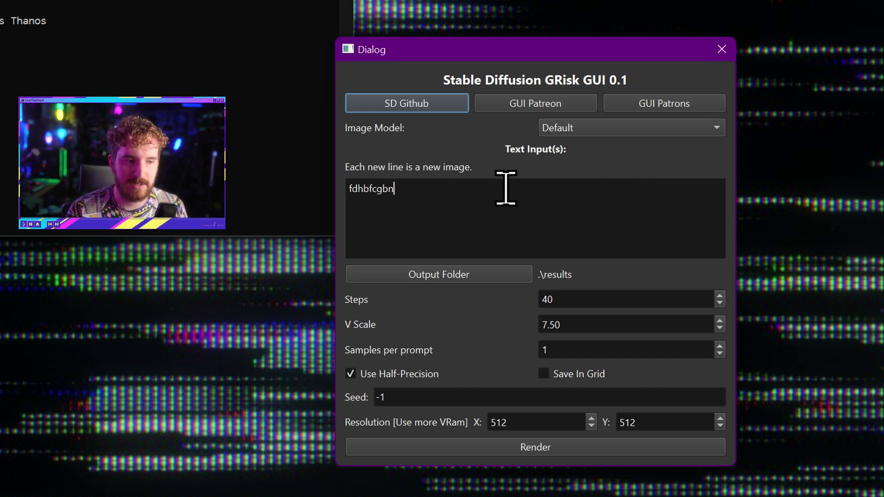
key(ctrl+a)
key(BackSpace)
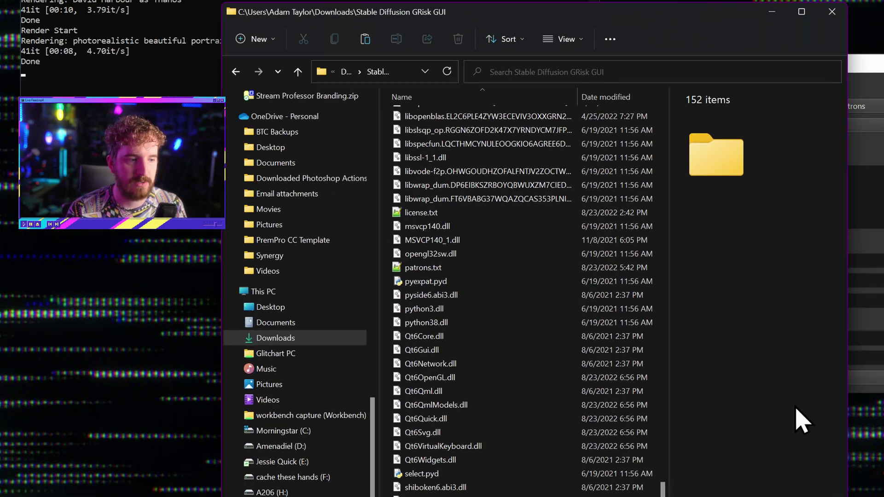
- Open the results folder to see the PNG renders and their info text files
scroll(562, 351, up, 15)
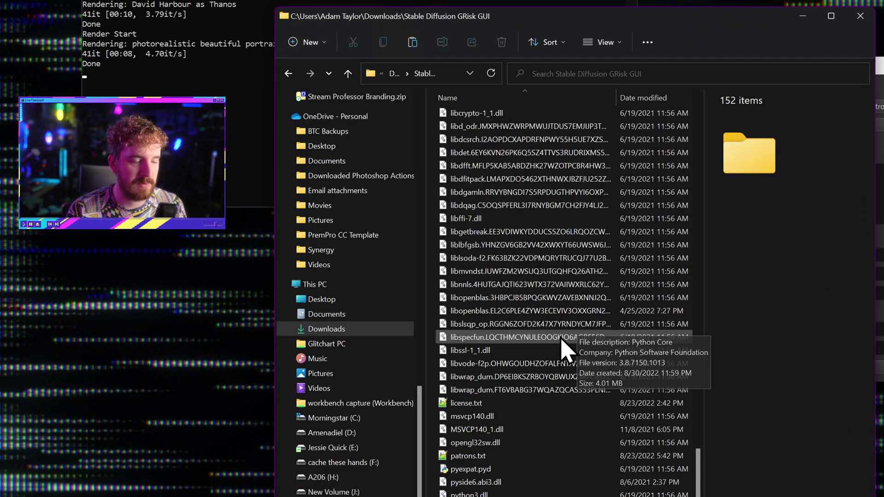
scroll(520, 318, down, 1)
click(472, 275)
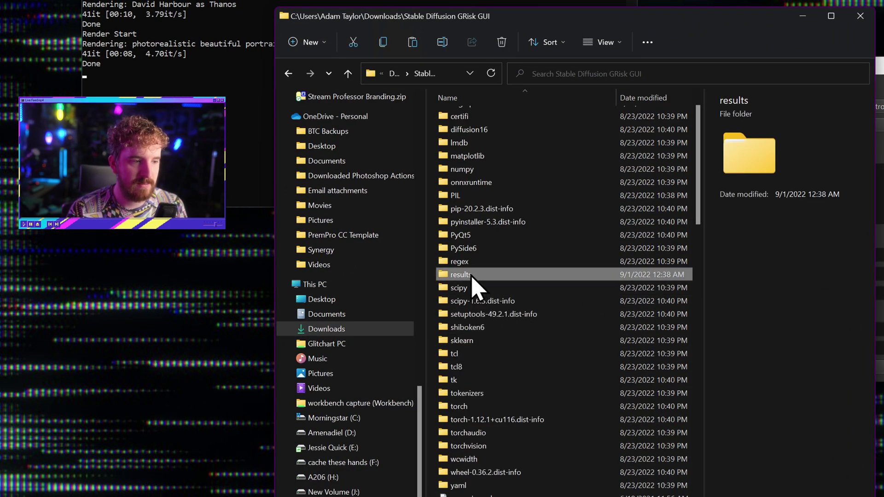
double_click(498, 277)
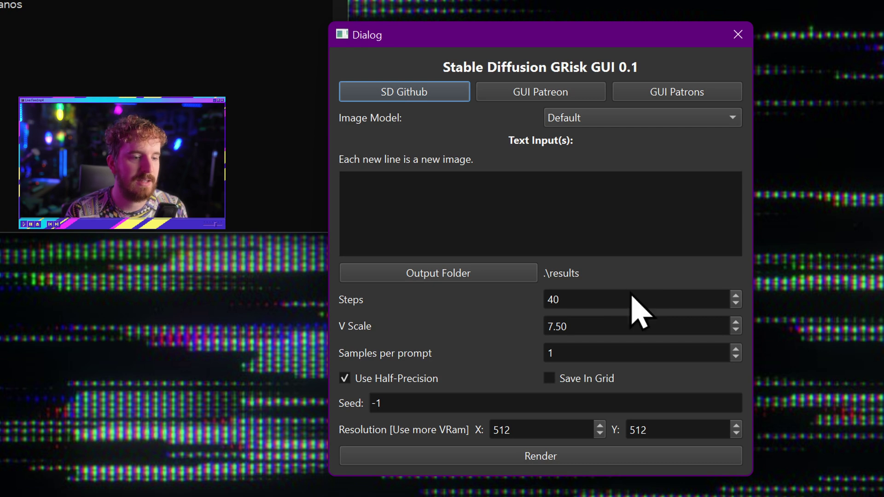
double_click(606, 299)
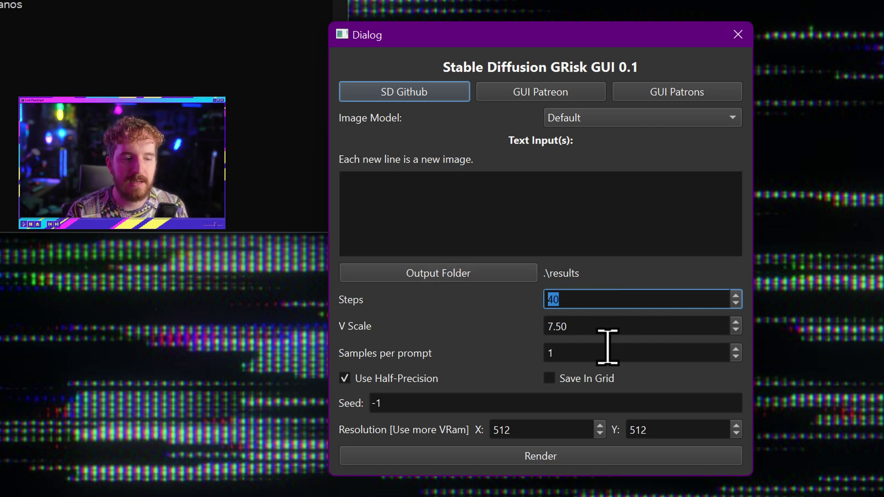
double_click(617, 324)
double_click(588, 353)
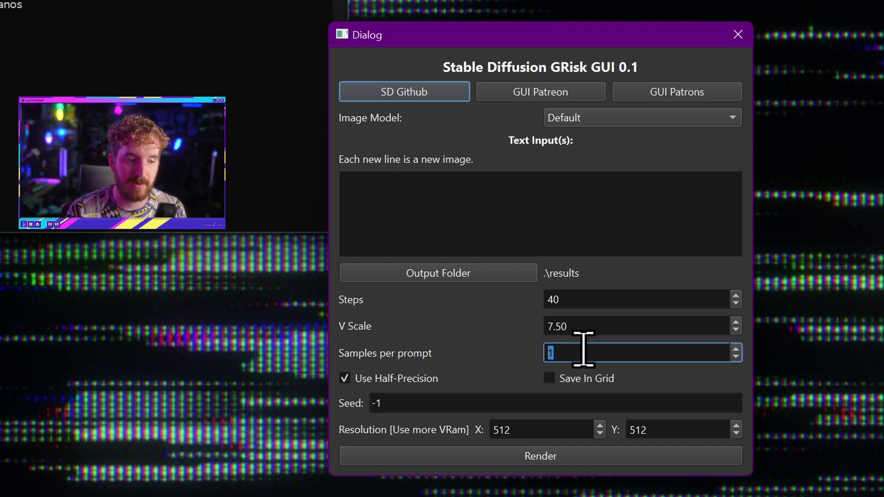
double_click(474, 401)
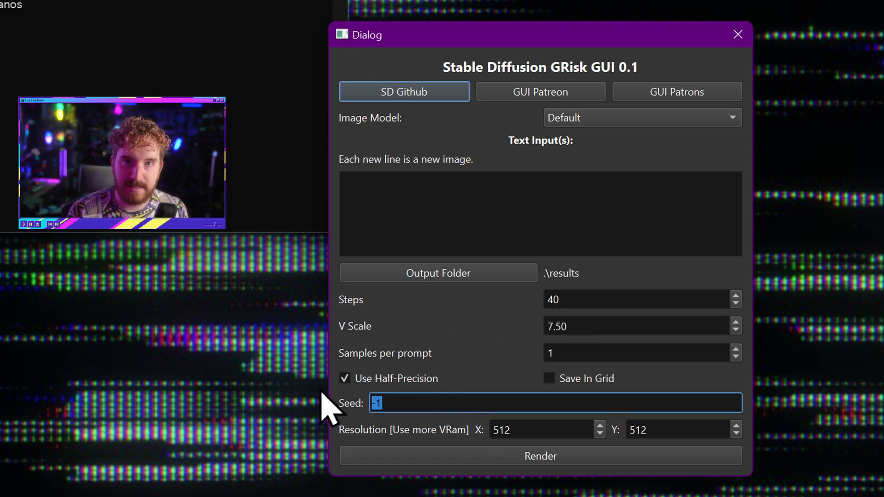
double_click(536, 426)
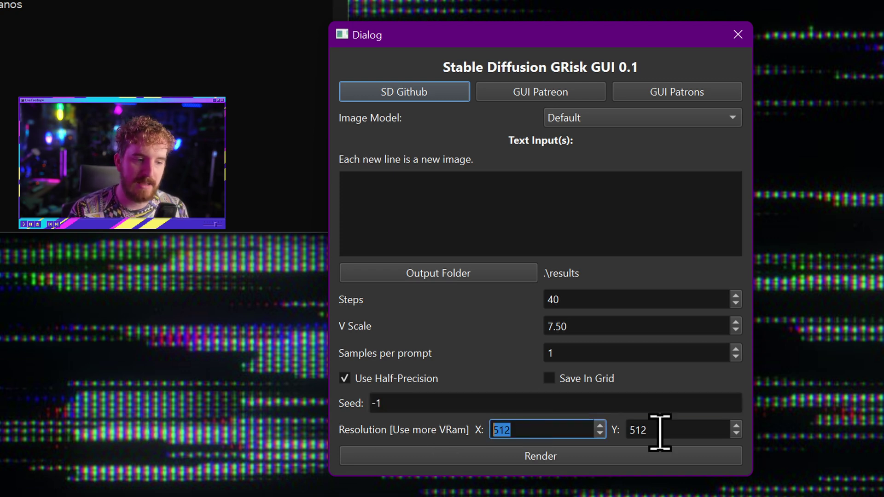
double_click(672, 429)
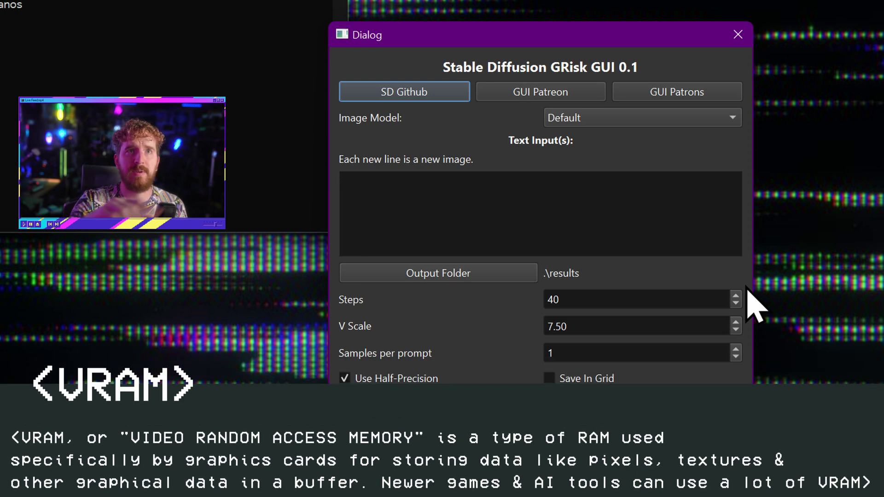
- Enter the prompt 'A computer's dreams and imaginations' in the Text Input box
click(517, 233)
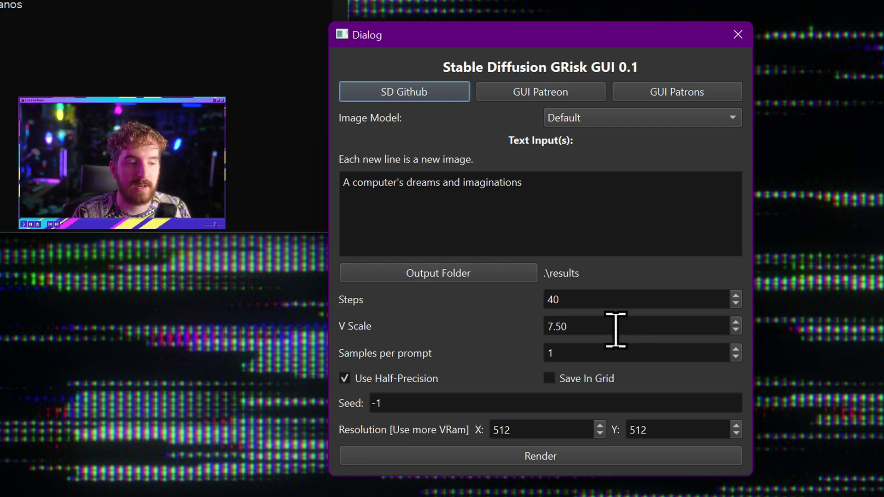
double_click(600, 300)
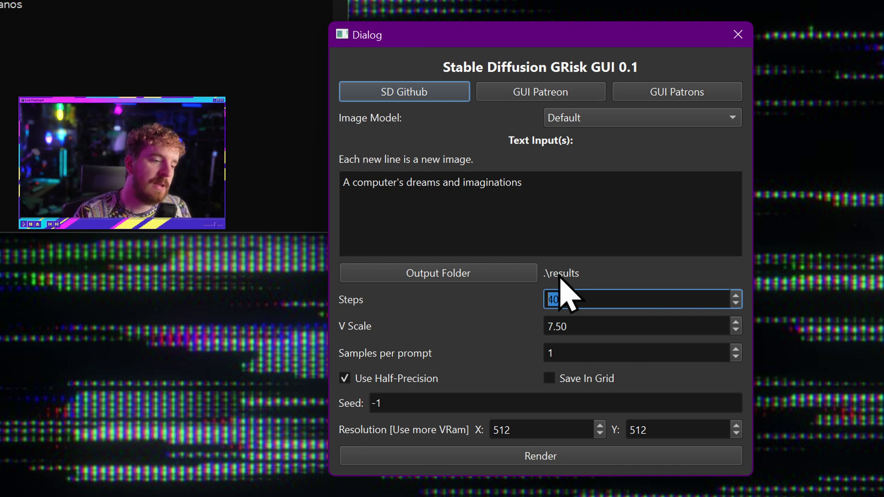
- Set Steps to 100 and the output resolution to 1920 by 1920
click(590, 328)
drag(590, 328, 462, 336)
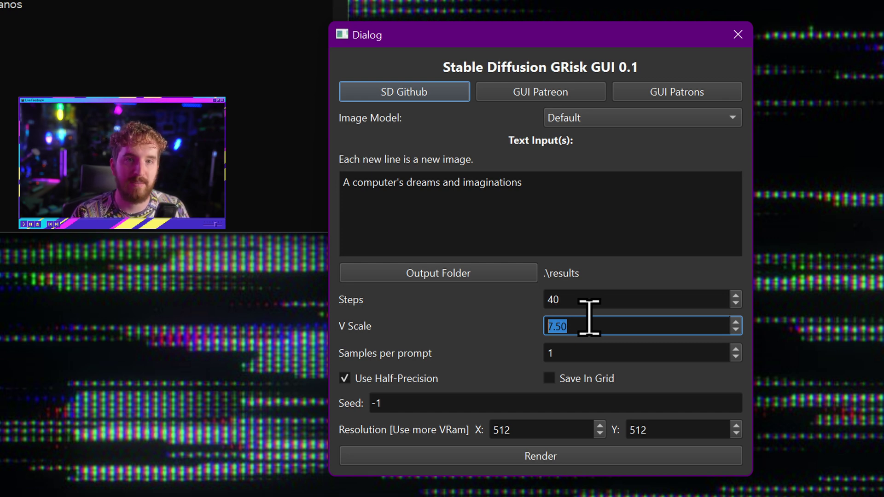
double_click(663, 299)
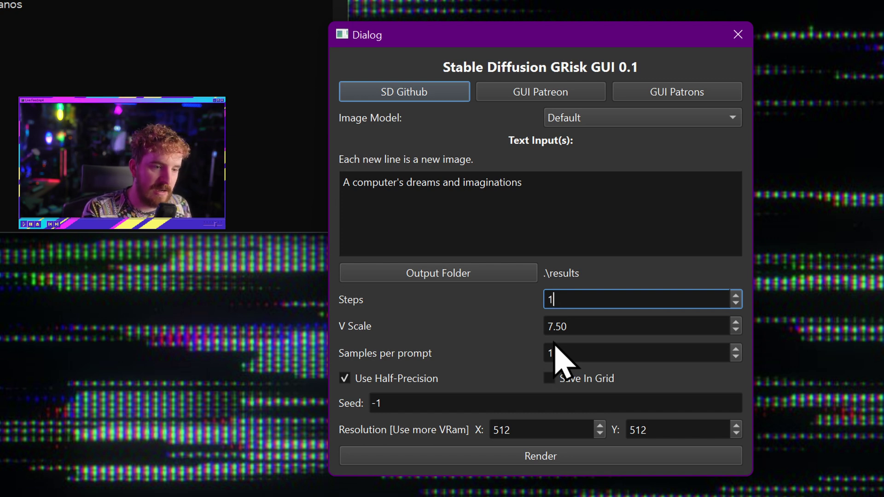
click(586, 229)
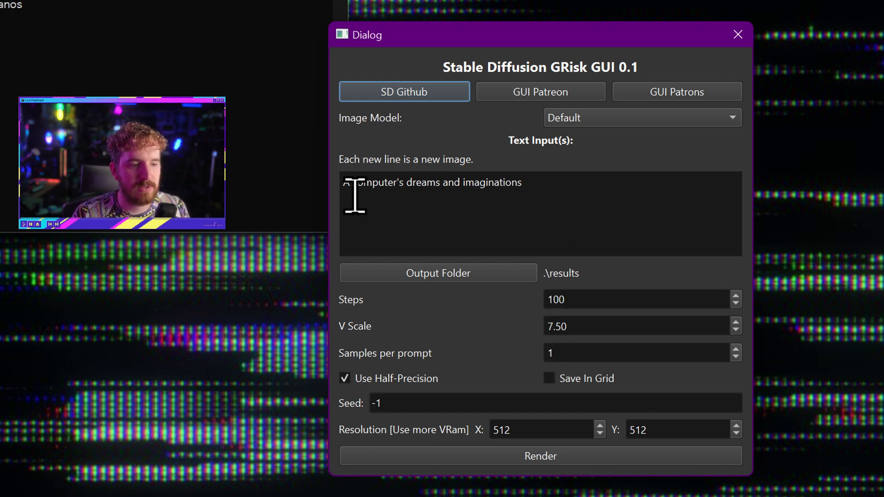
double_click(641, 302)
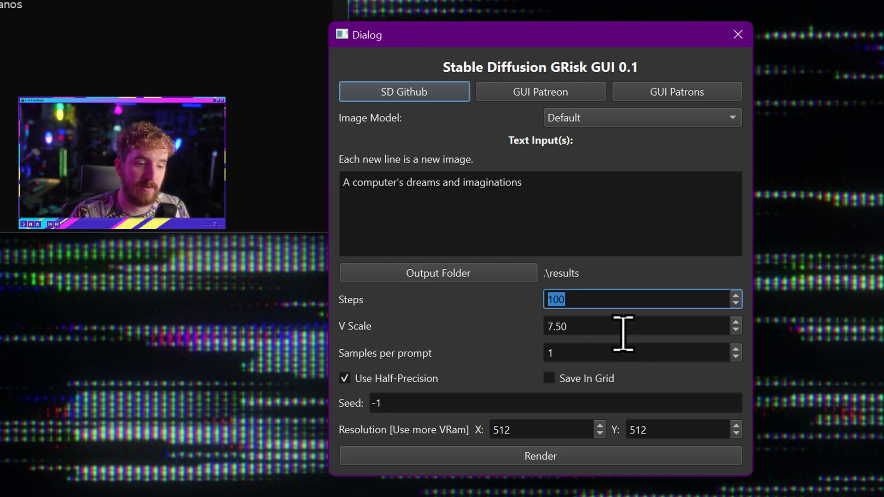
double_click(559, 430)
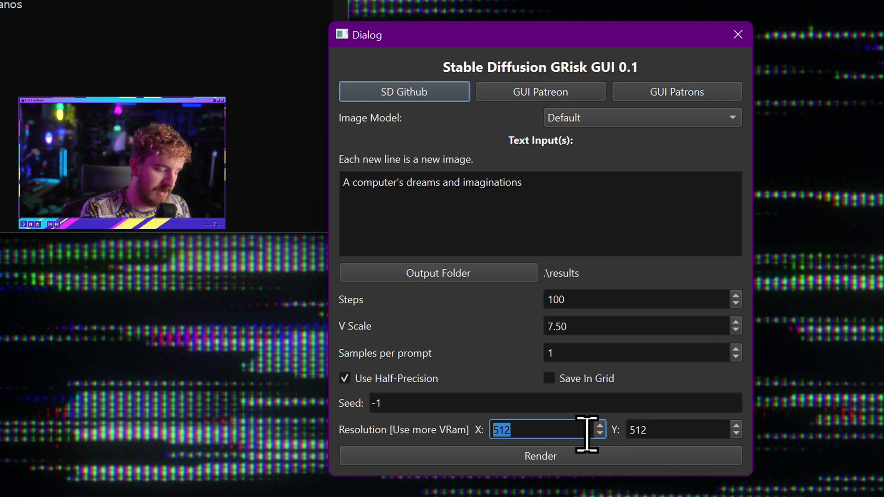
key(Tab)
text(1)
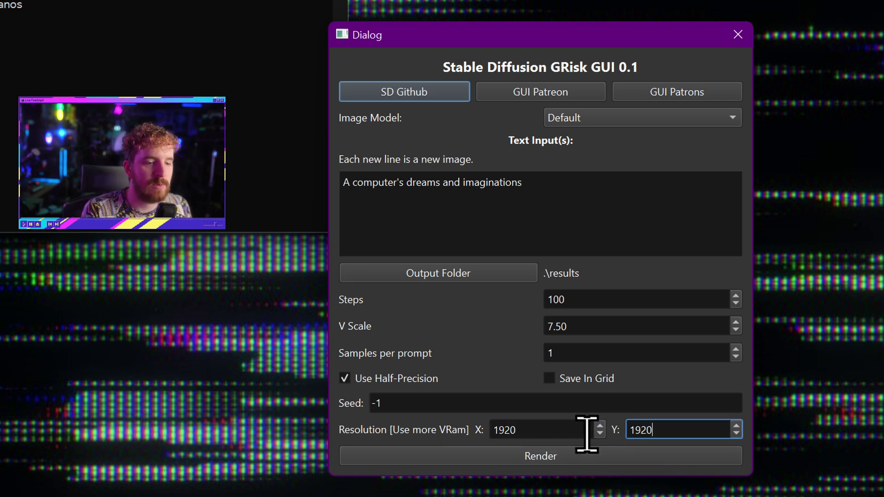
text(920)
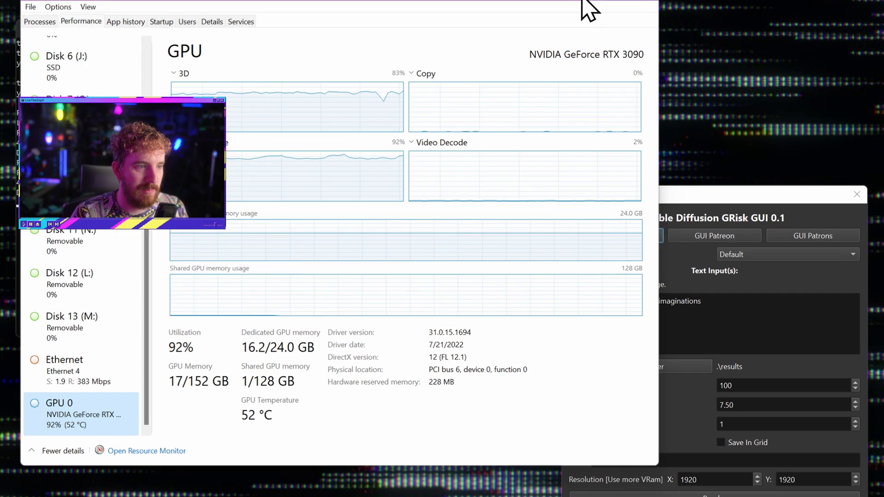
- Render the prompt at 1920×1920, which fails with a CUDA out-of-memory error
click(618, 27)
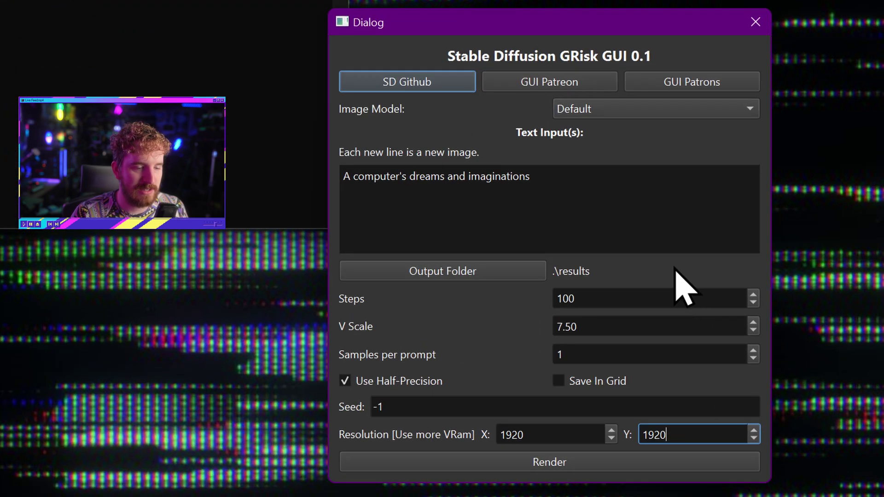
click(627, 465)
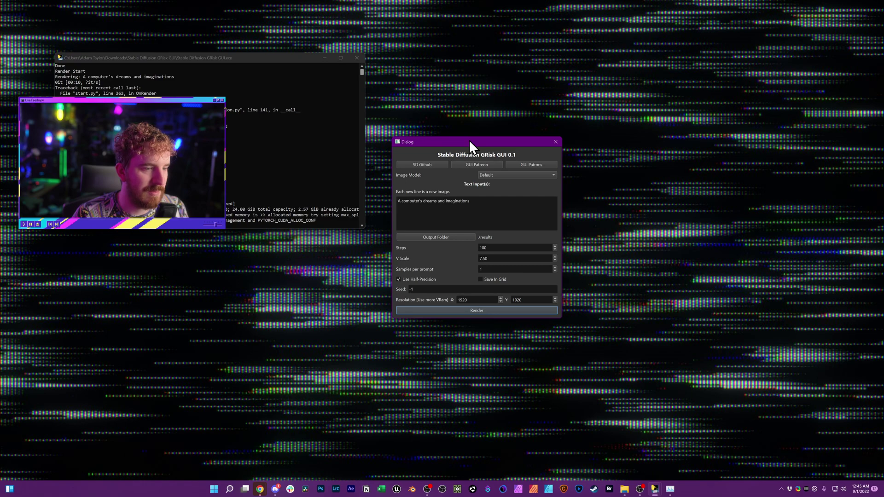
click(626, 487)
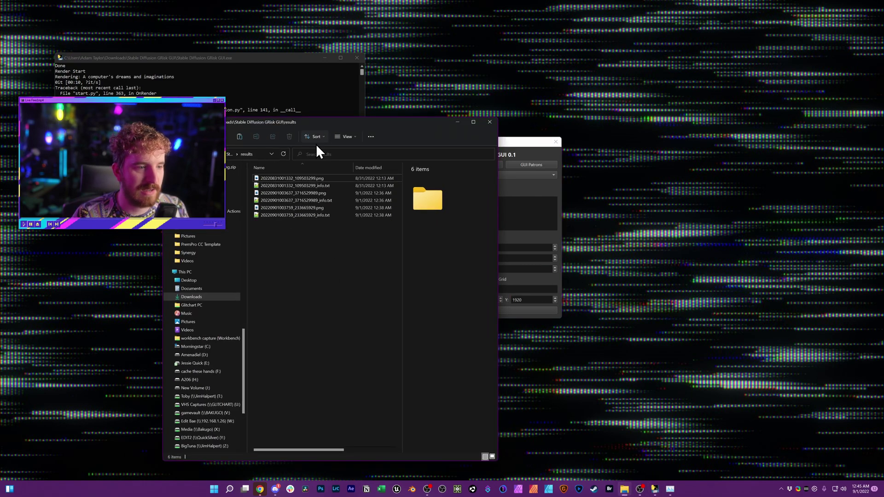
- Show the results folder as Extra large icons and select the Thanos PNG
click(336, 139)
click(331, 152)
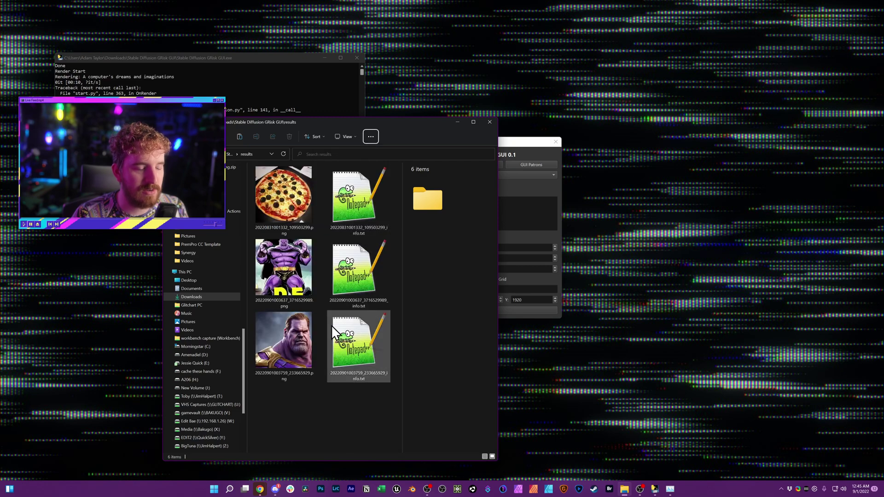
click(281, 334)
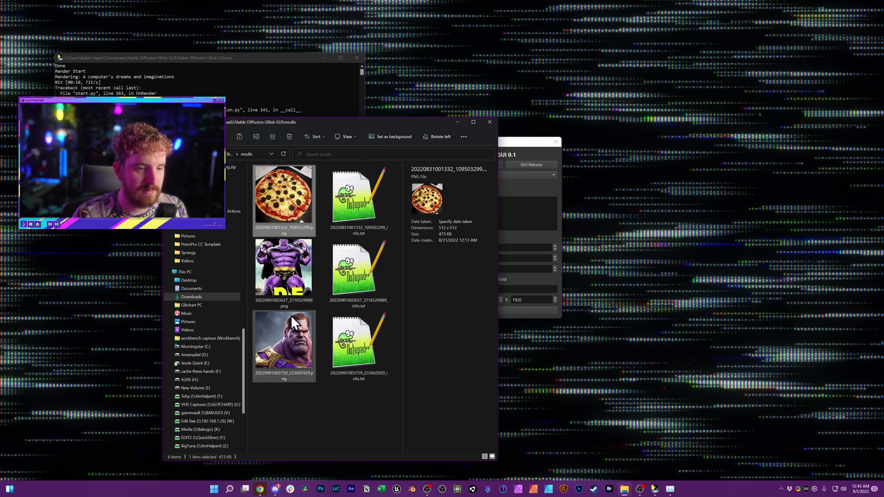
- Reset resolution to 512×512, start rendering, and open the Thanos image's info file
click(518, 242)
double_click(487, 299)
text(5)
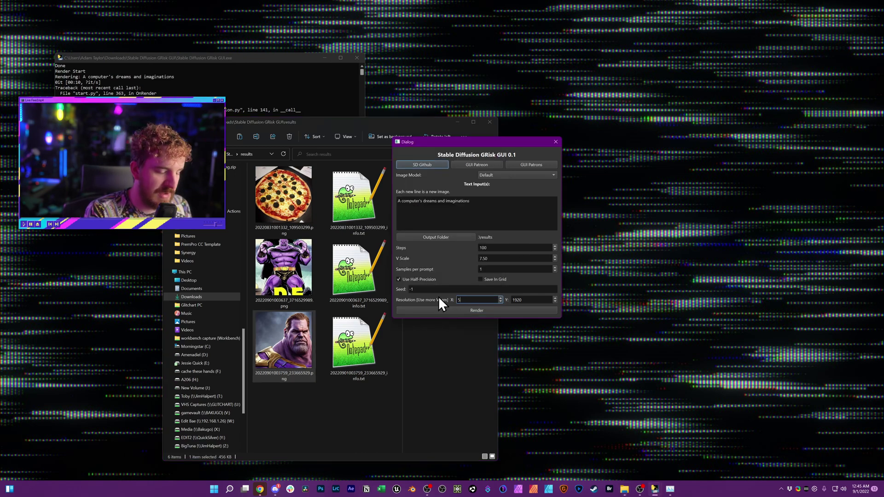
text(12)
key(Tab)
text(512)
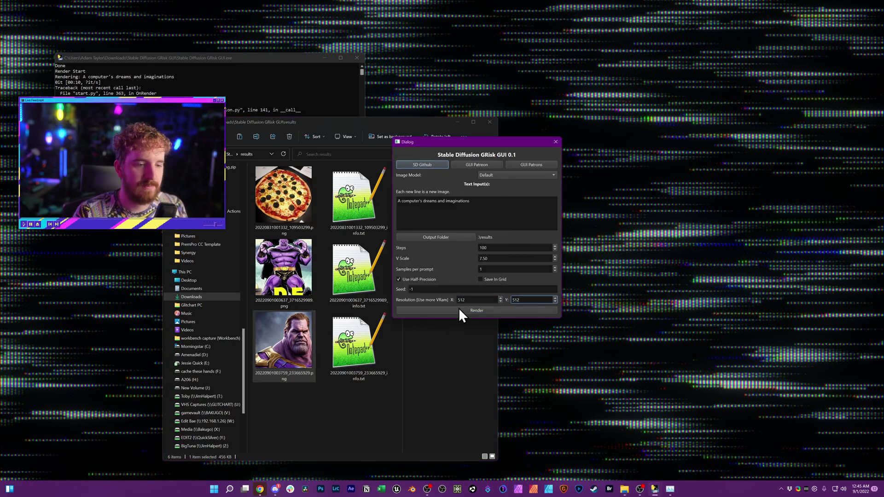
click(458, 311)
click(431, 347)
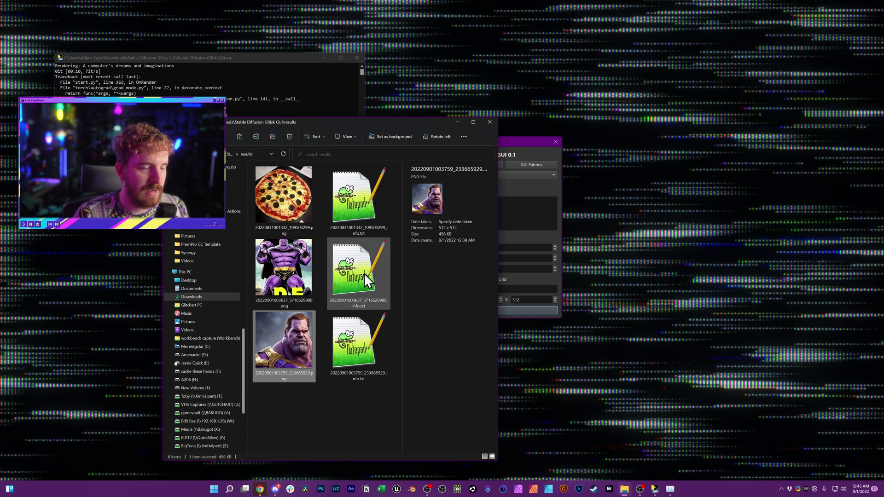
double_click(339, 336)
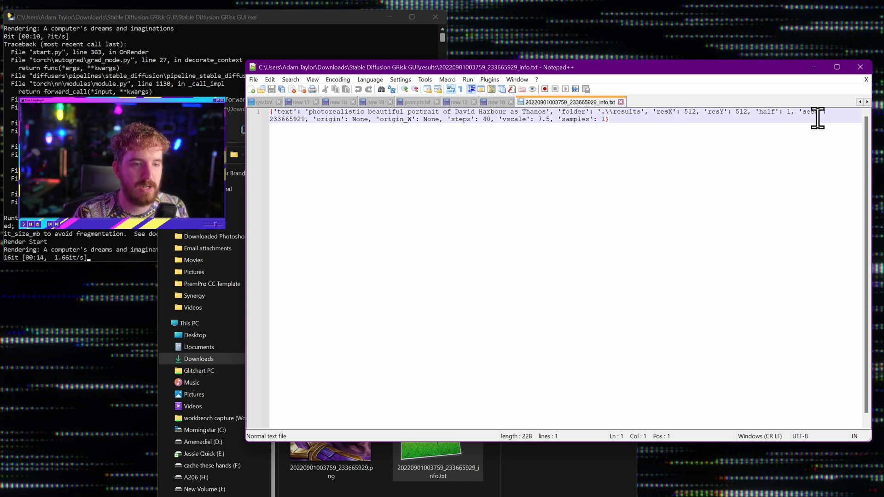
click(621, 101)
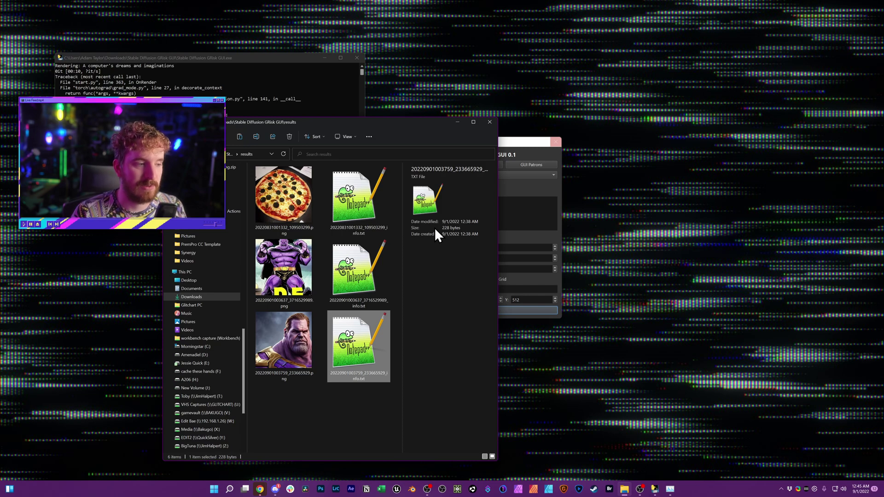
- Watch the 512×512, 100-step render finish, then view the new PNG in results
click(225, 60)
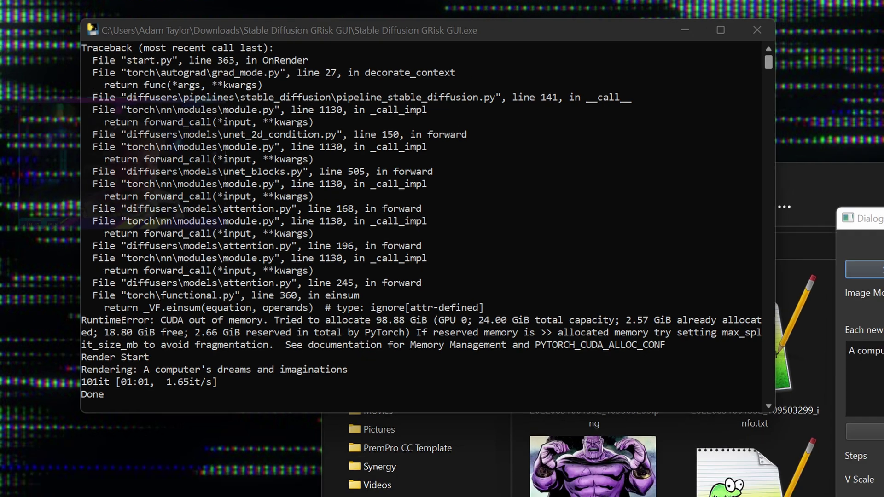
click(401, 371)
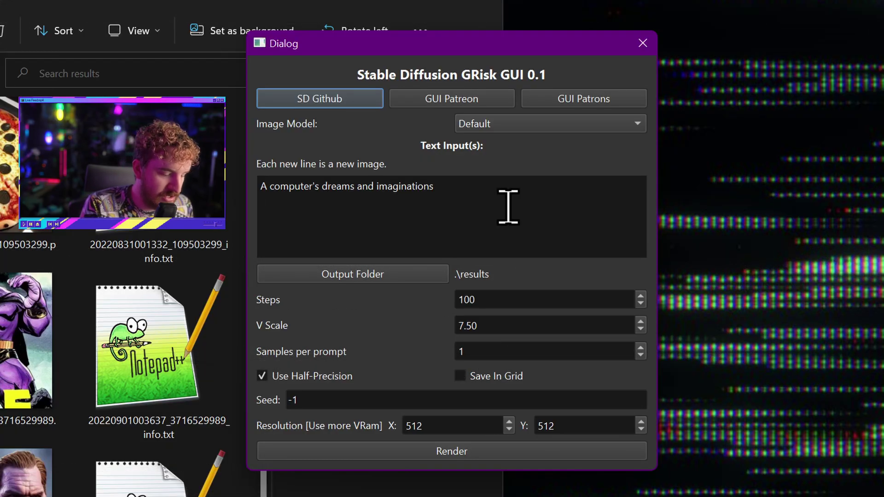
- Queue four prompts: ', no text' appended, 'a computer dreaming', 'pizza sauce', Mickey mouse portrait; render them
key(BackSpace)
text(, no text)
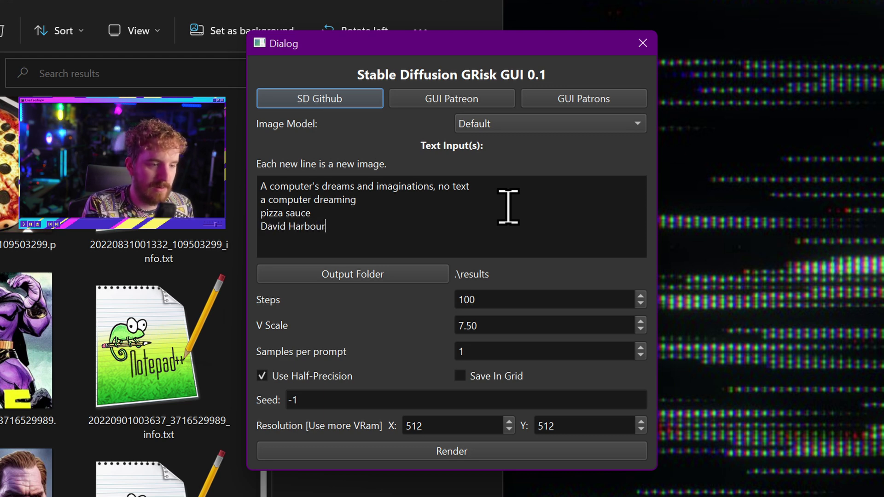
text(a reakustu)
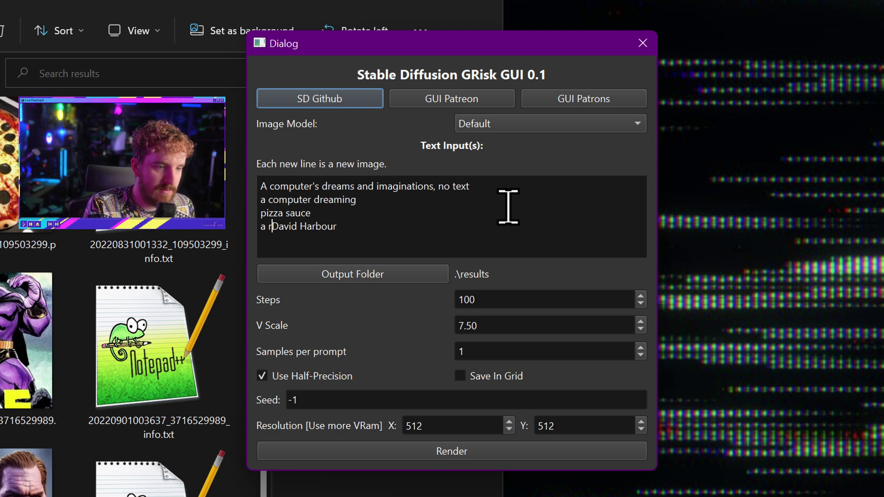
key(BackSpace)
key(BackSpace)
key(BackSpace)
key(BackSpace)
key(BackSpace)
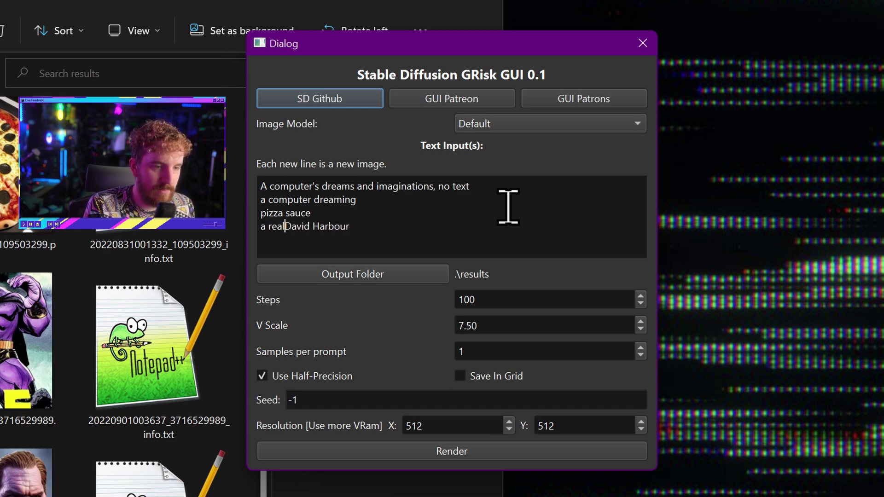
text(listic bea)
text(utiful portrait,)
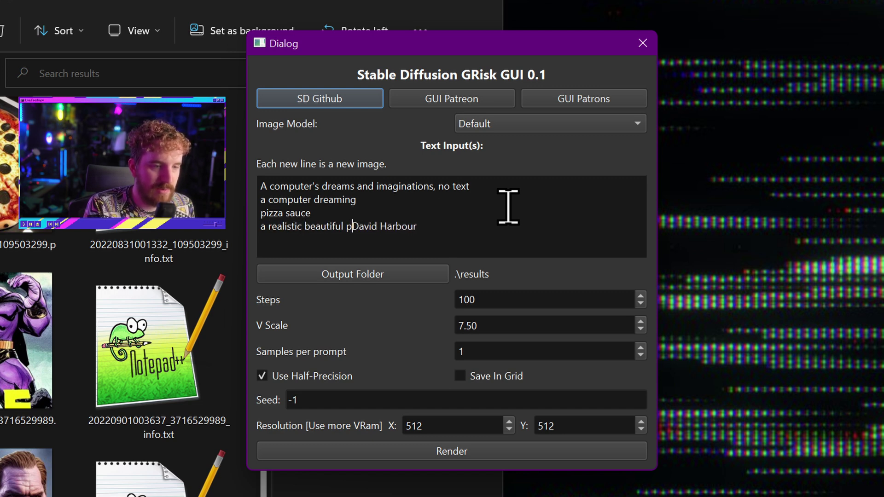
key(BackSpace)
text(of )
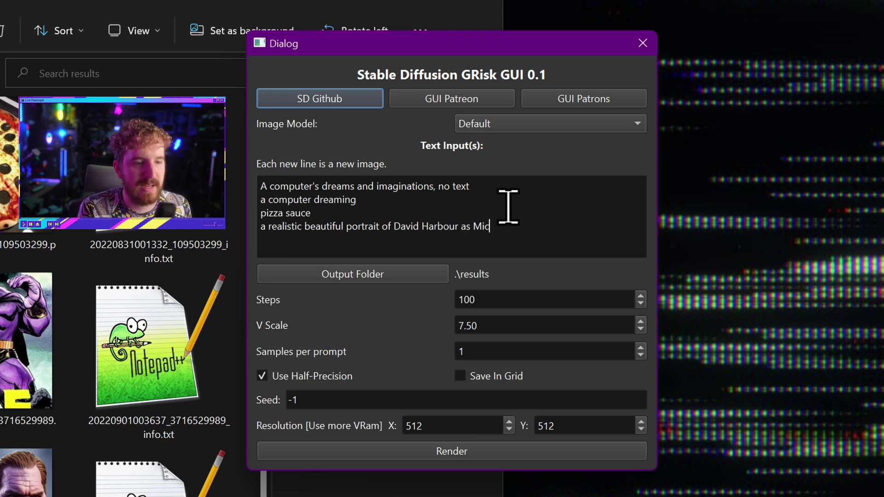
text(ey mouse)
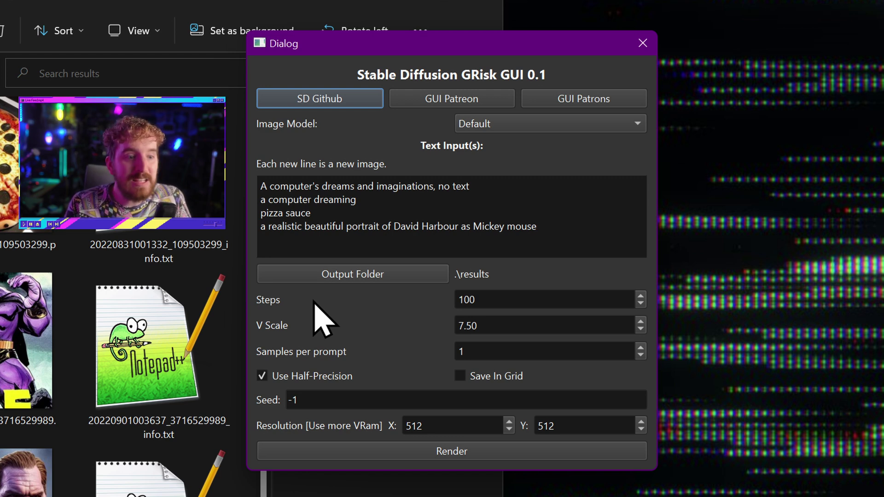
click(503, 453)
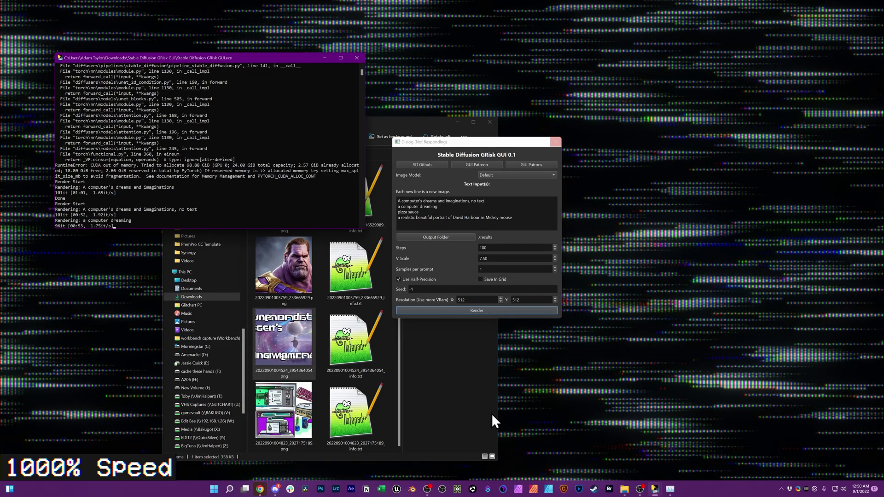
- Scroll down while the four prompts finish rendering and a pizza image appears in the results
scroll(370, 352, down, 1)
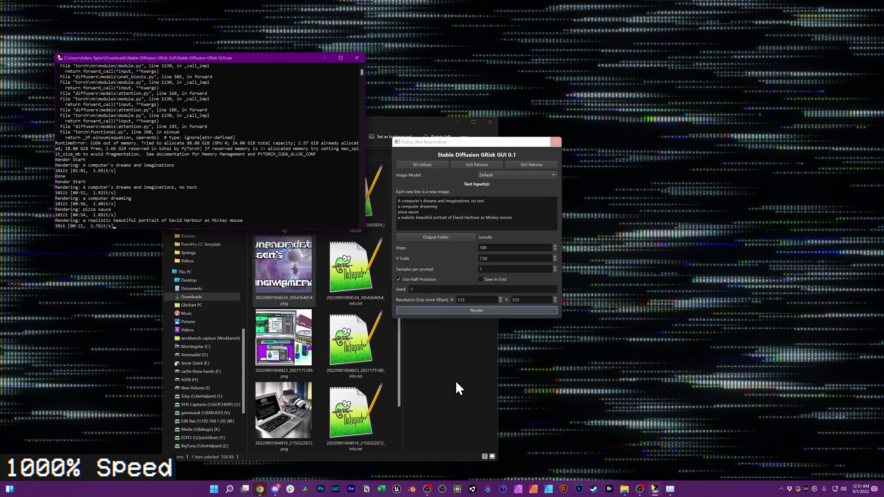
scroll(363, 338, down, 1)
- Bring the File Explorer results folder forward to review the new computer-gear, laptop and pizza renders
click(363, 338)
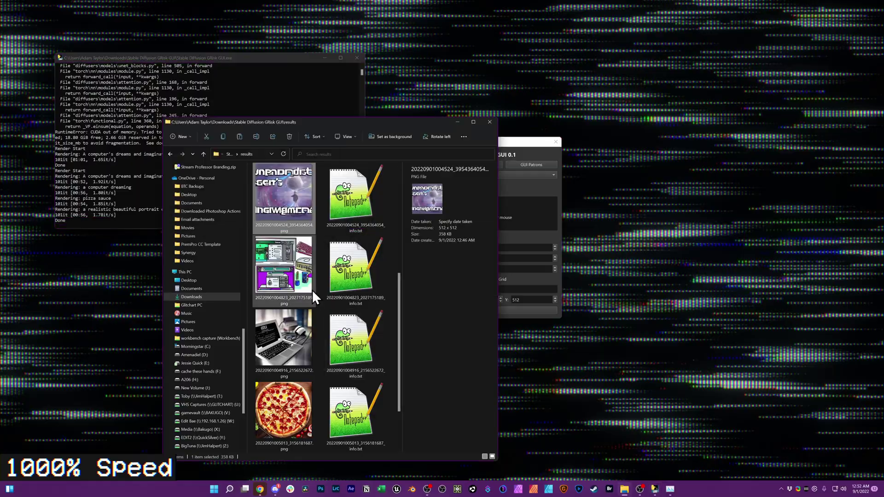